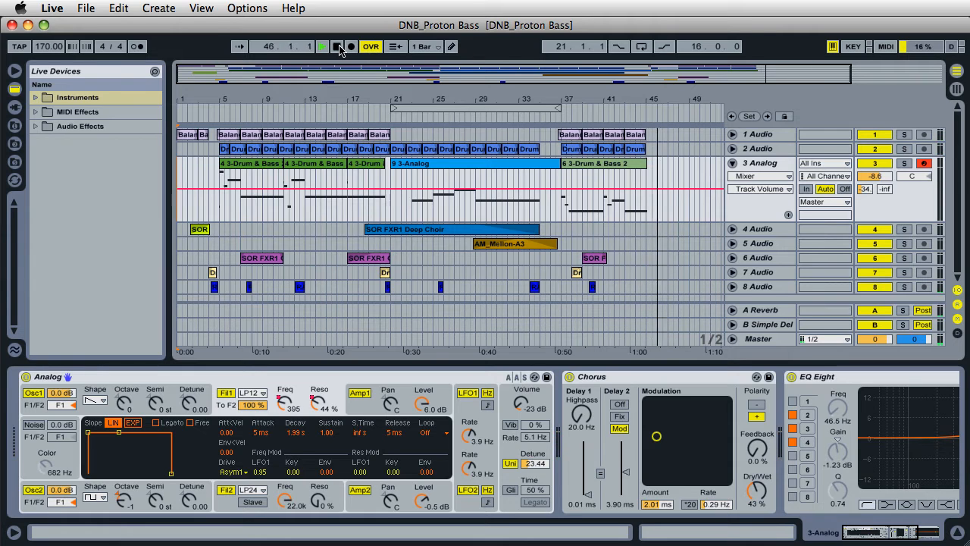
# Stop the running playback, then play the DNB_Proton Bass arrangement from the start and stop it again
pyautogui.click(338, 47)
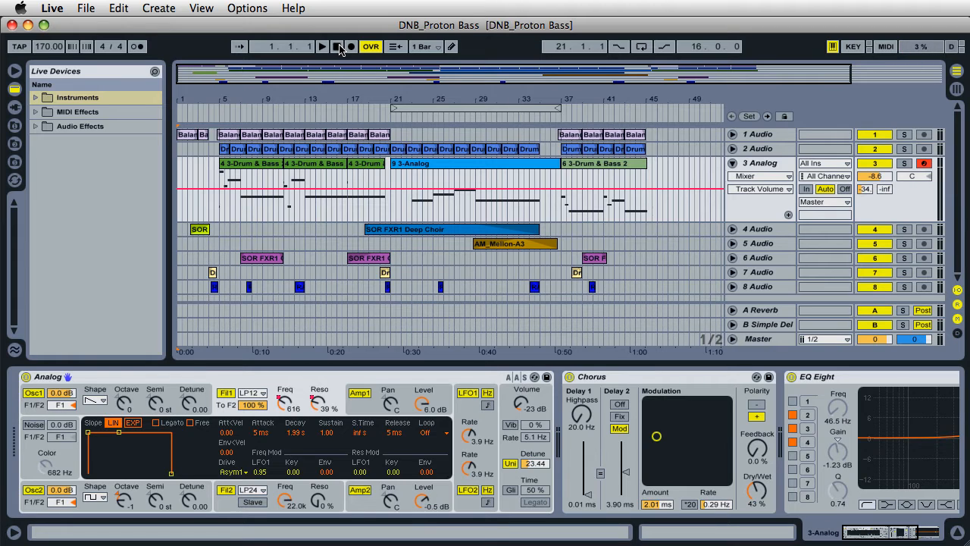
pyautogui.moveTo(265, 96); pyautogui.dragTo(263, 93)
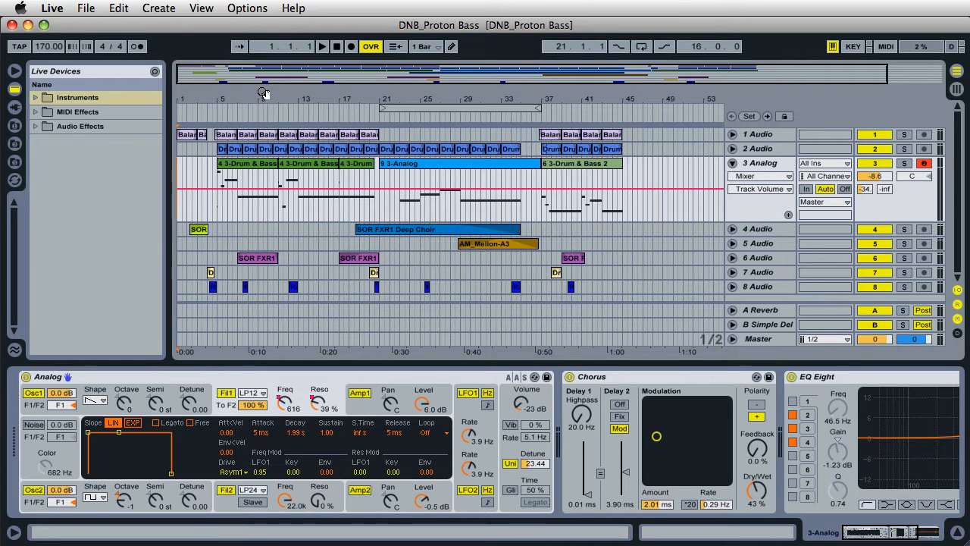
pyautogui.click(243, 98)
pyautogui.moveTo(243, 98); pyautogui.dragTo(247, 99)
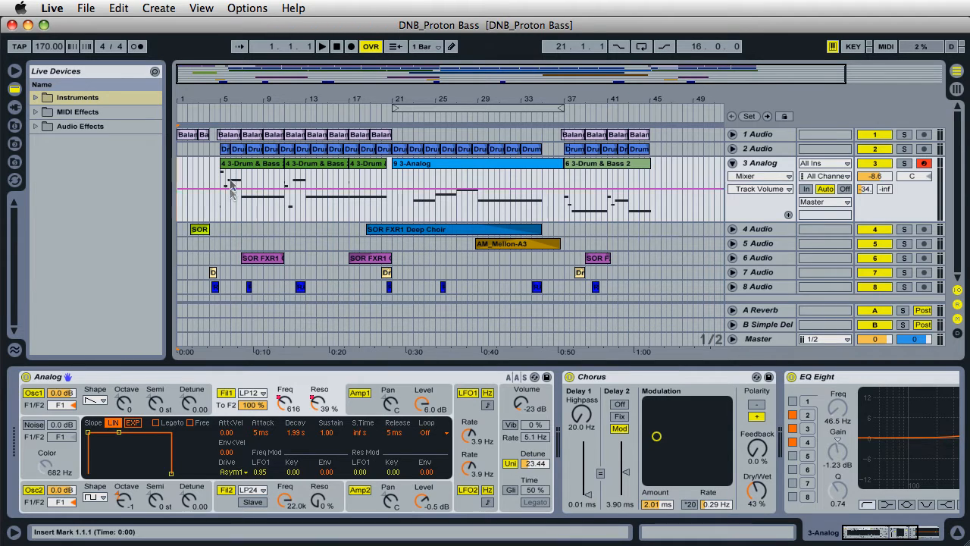
pyautogui.click(323, 47)
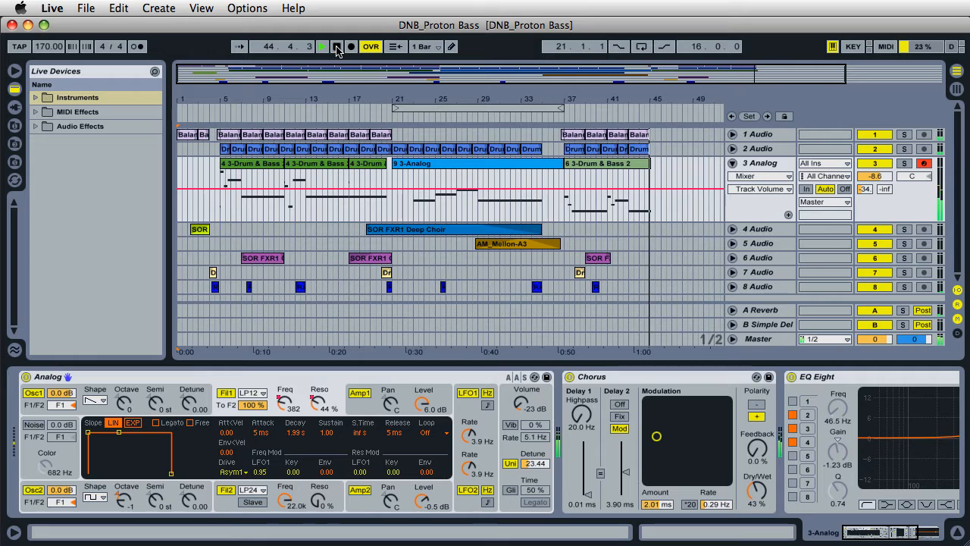
pyautogui.click(337, 47)
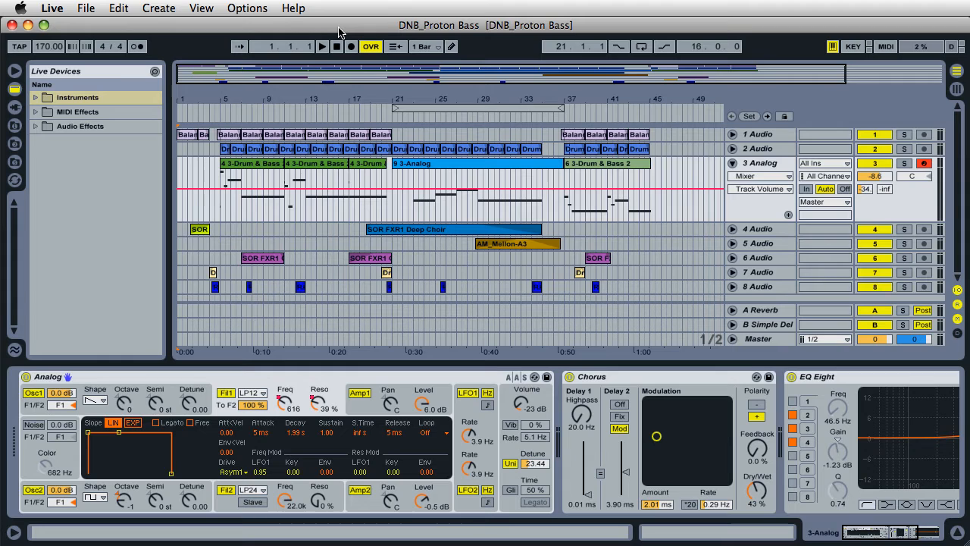
# Review the 3 Analog track's device chain, from the Analog synth through Chorus to EQ Eight
pyautogui.click(646, 383)
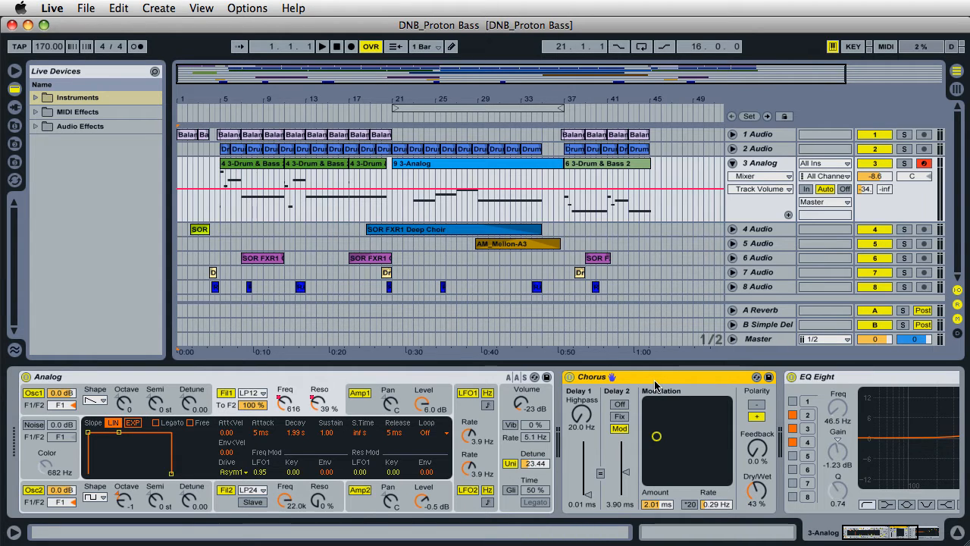
pyautogui.moveTo(866, 531); pyautogui.dragTo(909, 532)
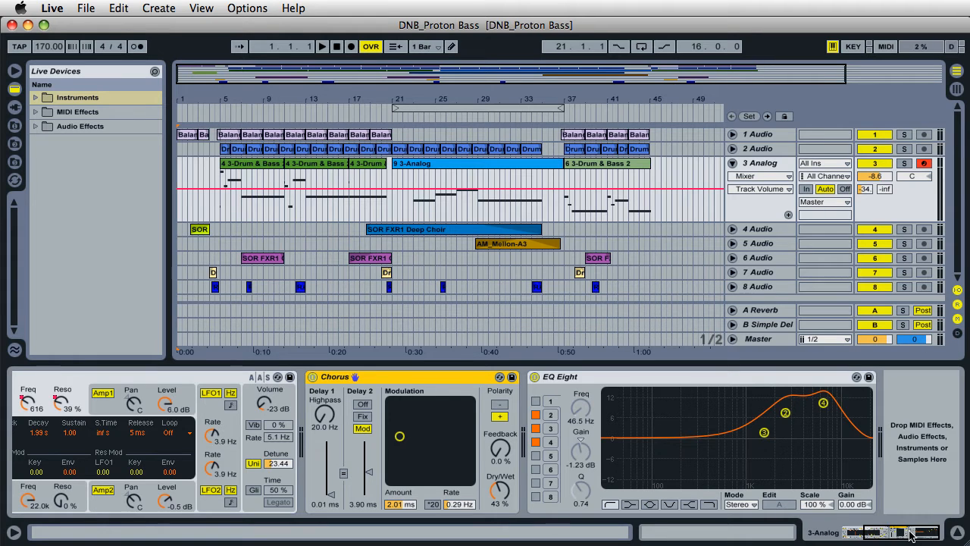
pyautogui.moveTo(909, 535); pyautogui.dragTo(858, 535)
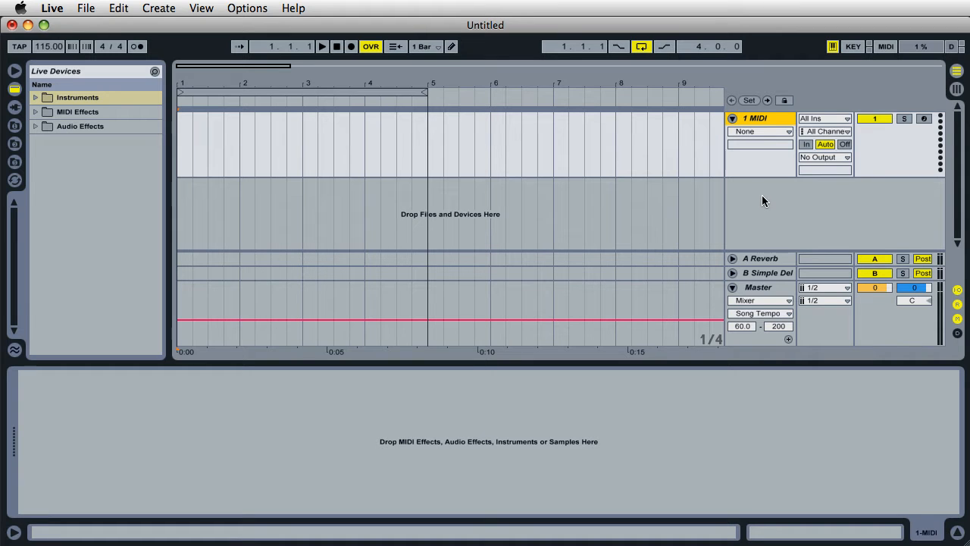
pyautogui.rightClick(757, 198)
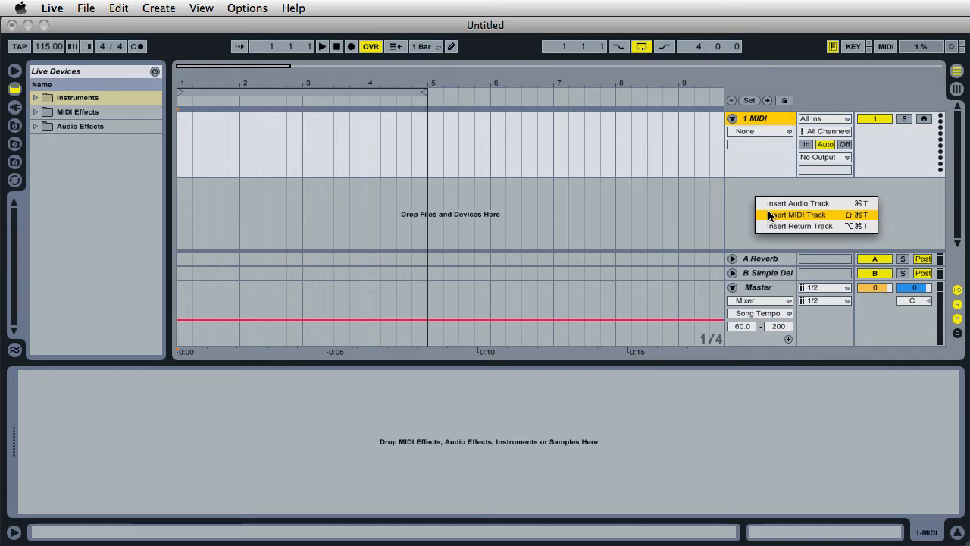
pyautogui.click(224, 24)
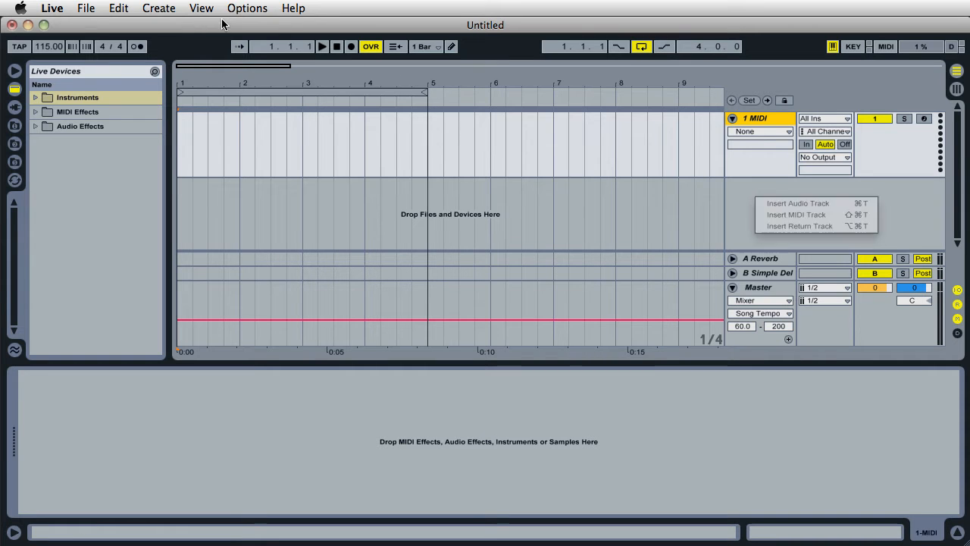
pyautogui.click(148, 7)
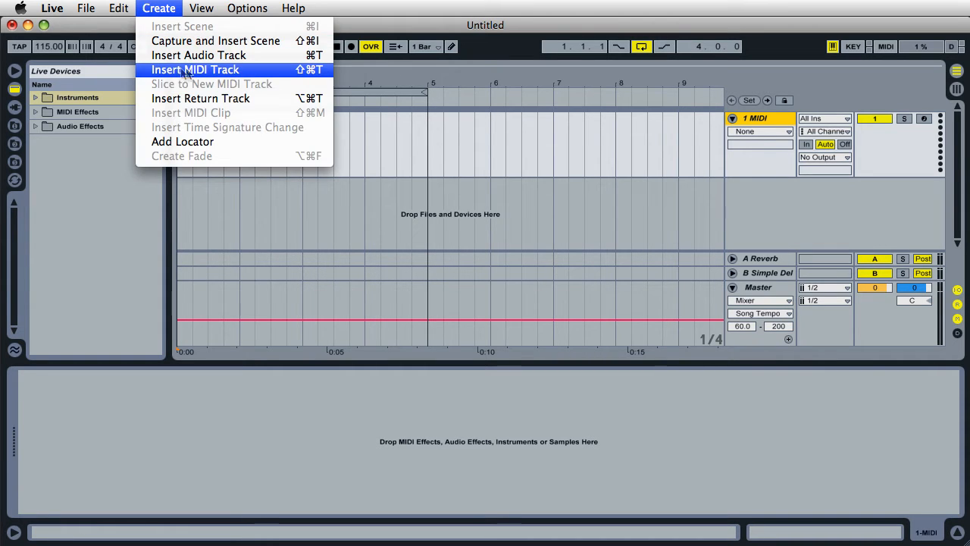
pyautogui.click(313, 9)
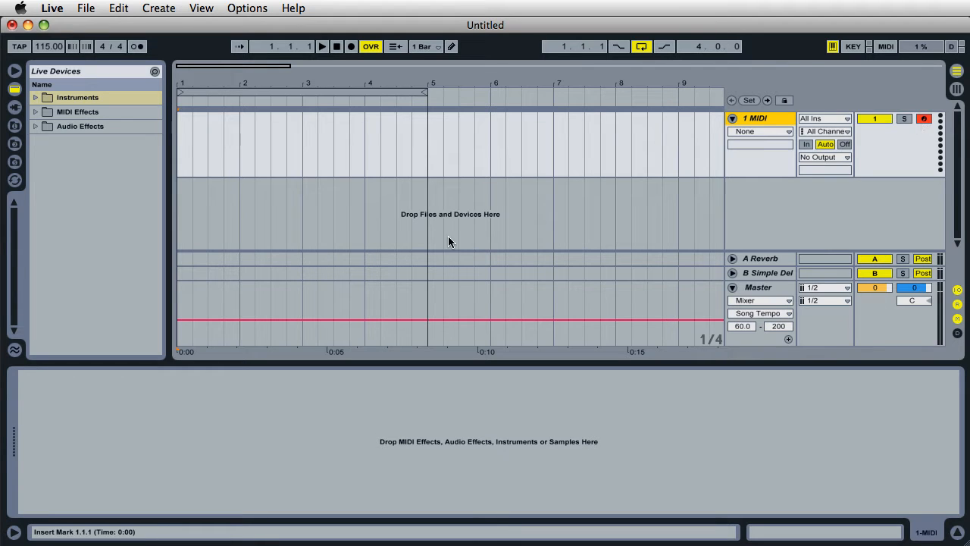
# Load the Analog instrument from the Live Devices instruments onto the 1 MIDI track
pyautogui.click(14, 91)
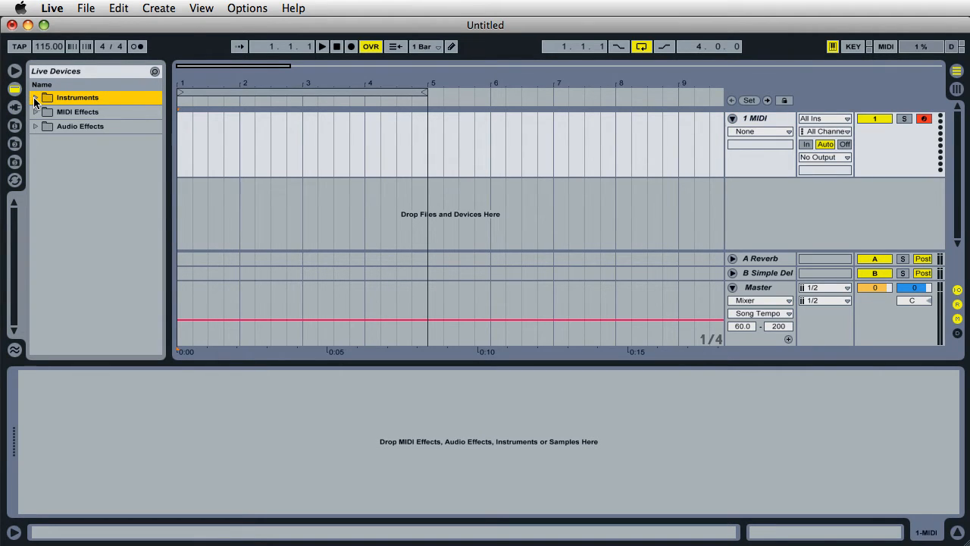
pyautogui.click(34, 97)
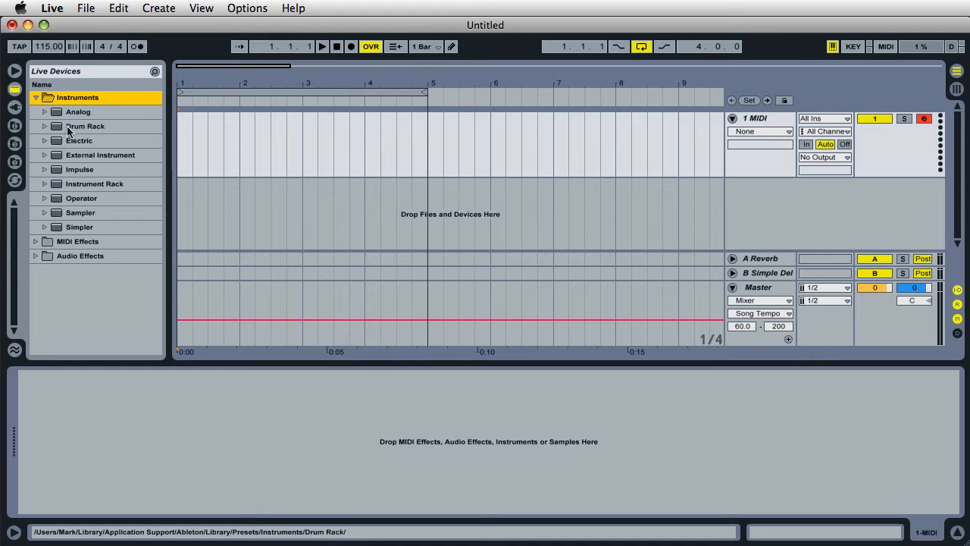
pyautogui.click(61, 114)
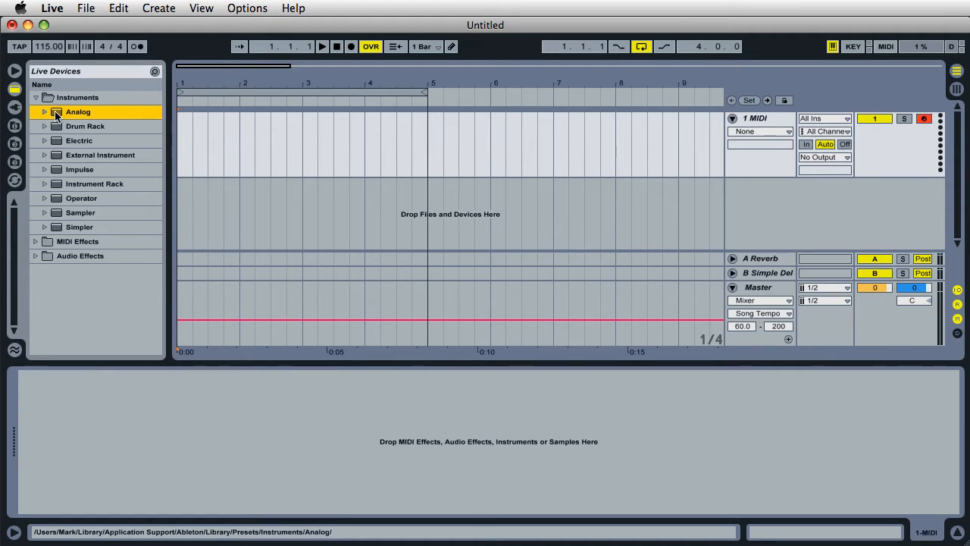
pyautogui.moveTo(56, 115); pyautogui.dragTo(329, 433)
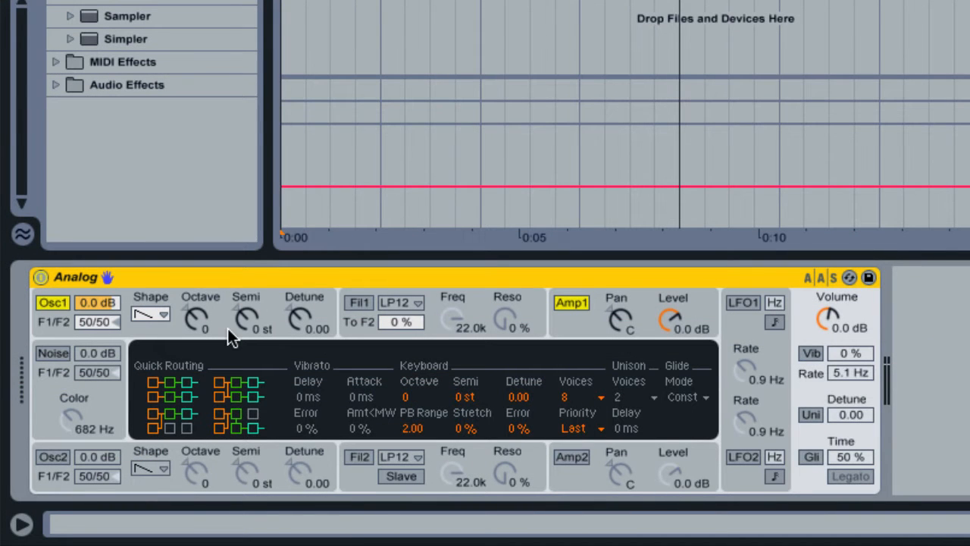
# Route oscillator 1 of Analog entirely to filter 1 and choose the sawtooth as its shape
pyautogui.click(142, 324)
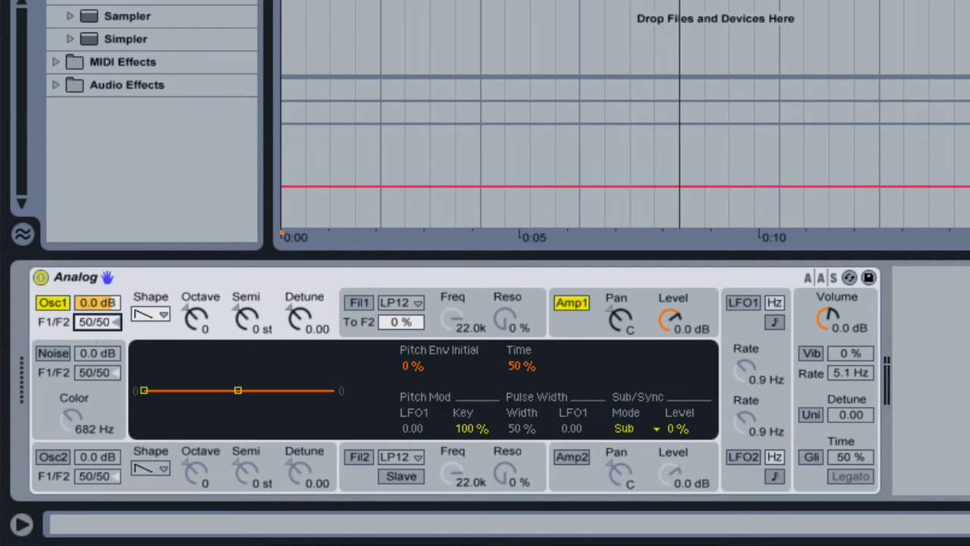
pyautogui.moveTo(97, 322); pyautogui.dragTo(97, 368)
pyautogui.click(159, 316)
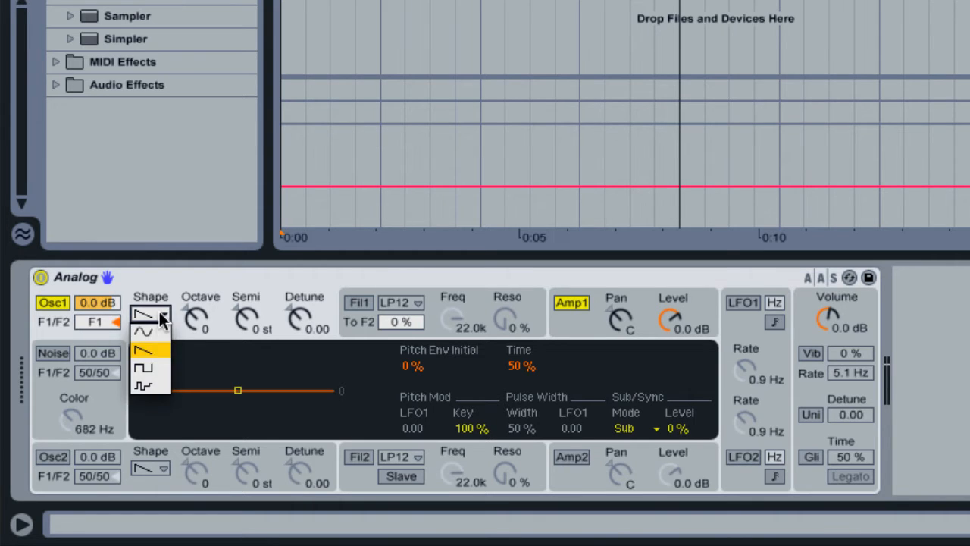
pyautogui.click(156, 349)
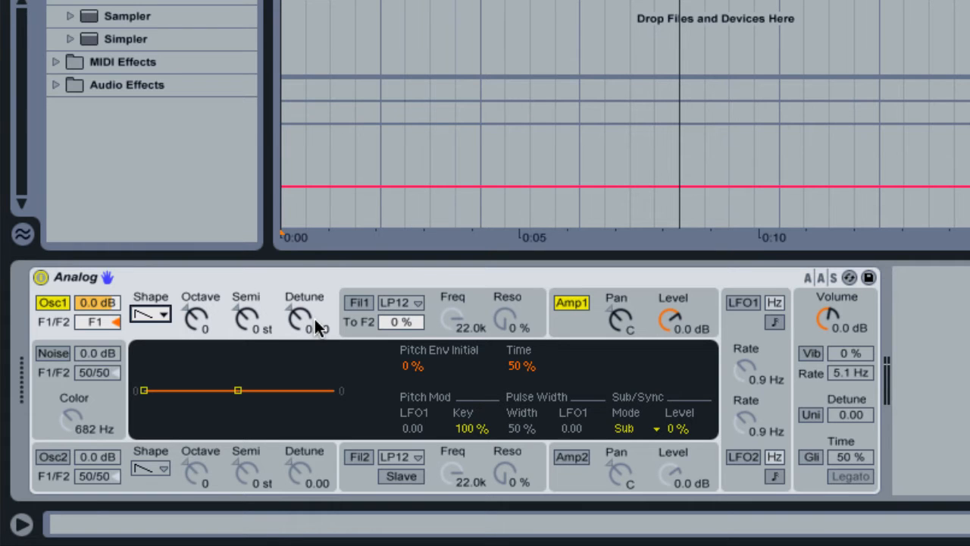
# Enable filter 1, send 100 % of it to filter 2, and set its frequency to 640 and resonance to 30 %
pyautogui.click(359, 303)
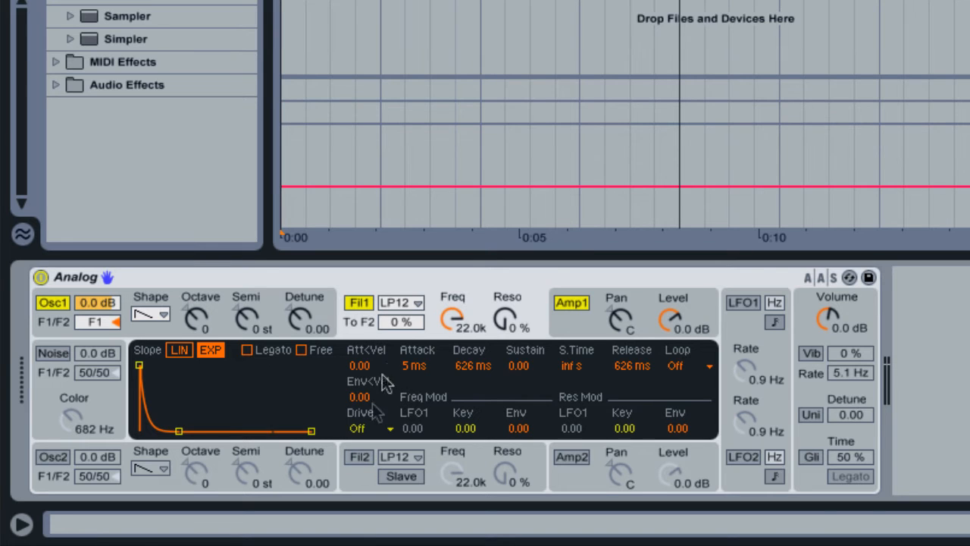
pyautogui.moveTo(394, 323); pyautogui.dragTo(395, 288)
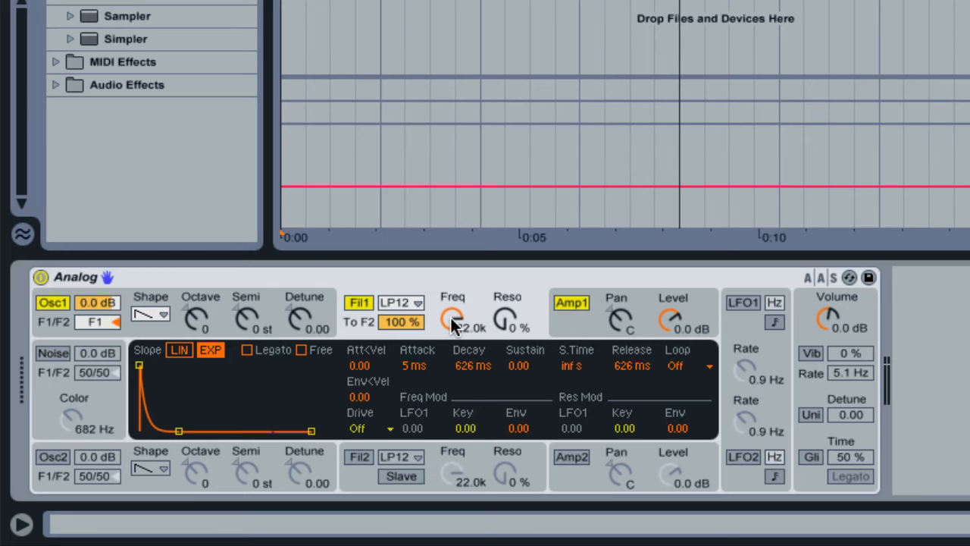
pyautogui.moveTo(451, 315); pyautogui.dragTo(450, 378)
pyautogui.click(510, 326)
pyautogui.moveTo(509, 326); pyautogui.dragTo(510, 311)
# Shape the Amp1 envelope with a decay of 723 ms, full sustain of 1.00 and a release of 12 ms
pyautogui.click(582, 324)
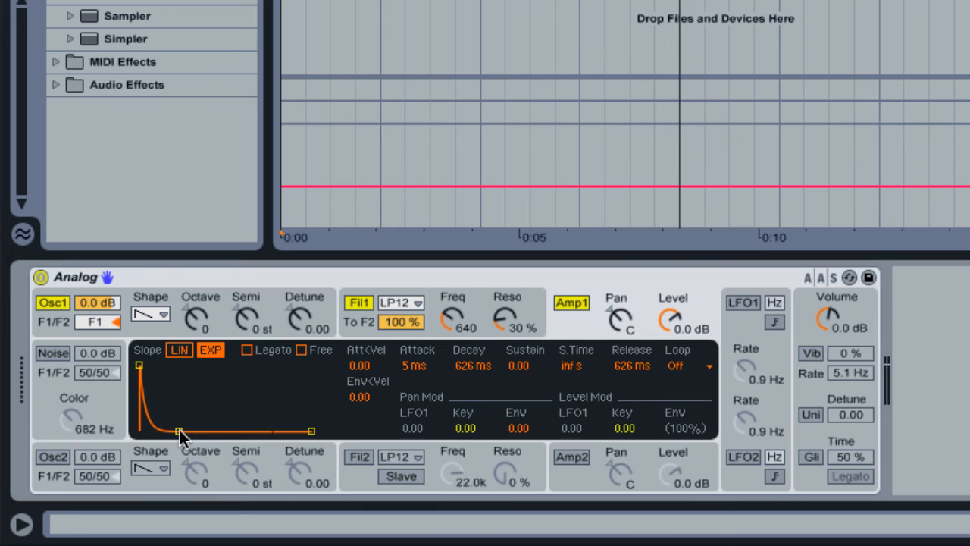
pyautogui.moveTo(178, 432); pyautogui.dragTo(180, 366)
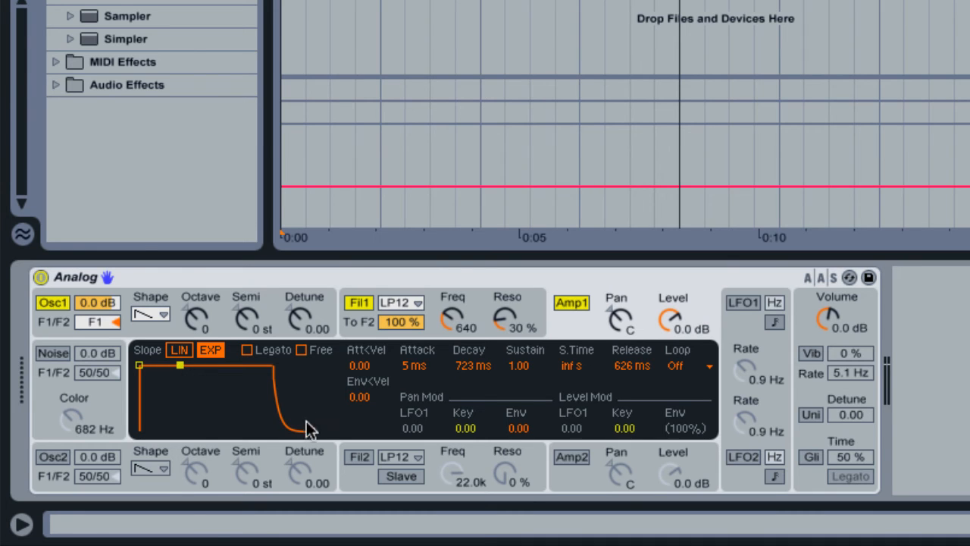
pyautogui.moveTo(310, 430); pyautogui.dragTo(278, 430)
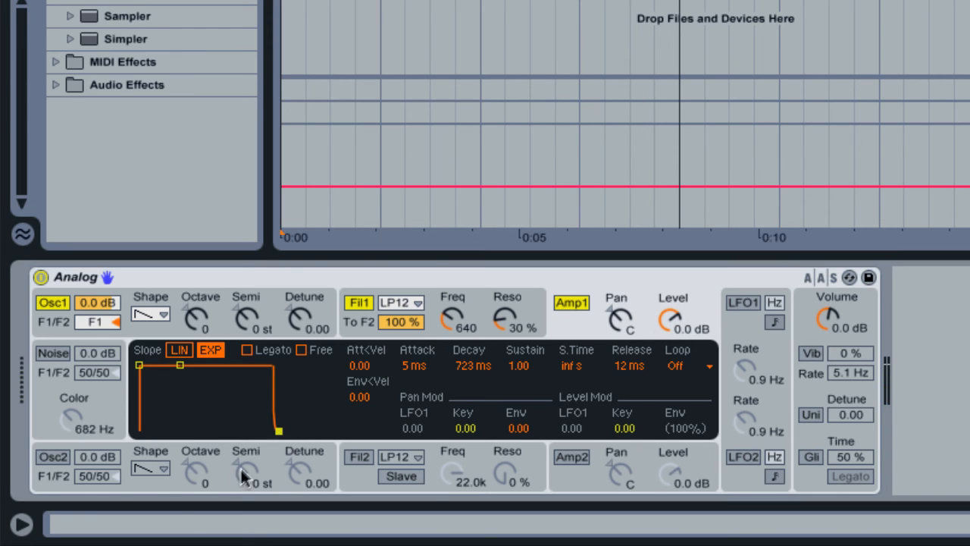
# Enable oscillator 2, route it entirely to filter 1, and give it a square wave at octave -1
pyautogui.click(51, 457)
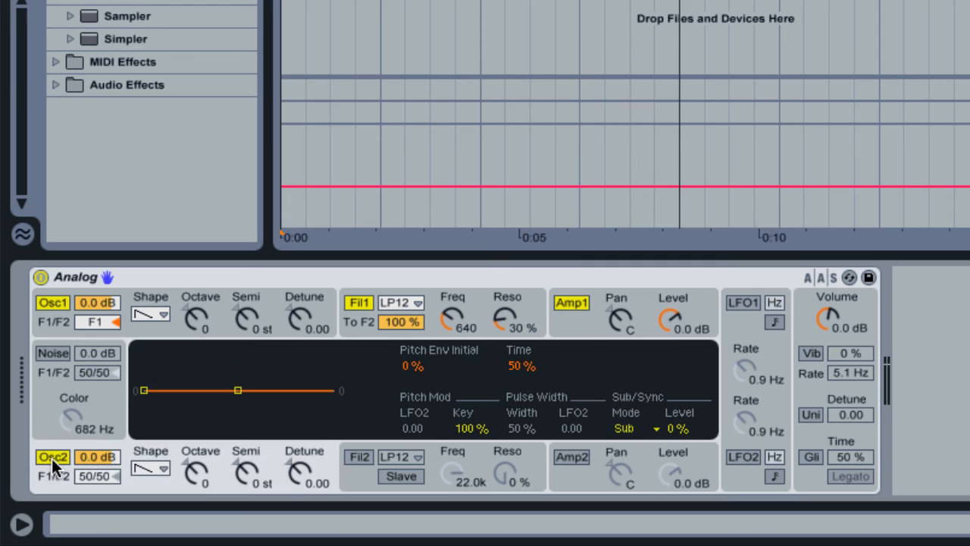
pyautogui.click(88, 477)
pyautogui.moveTo(88, 478); pyautogui.dragTo(88, 517)
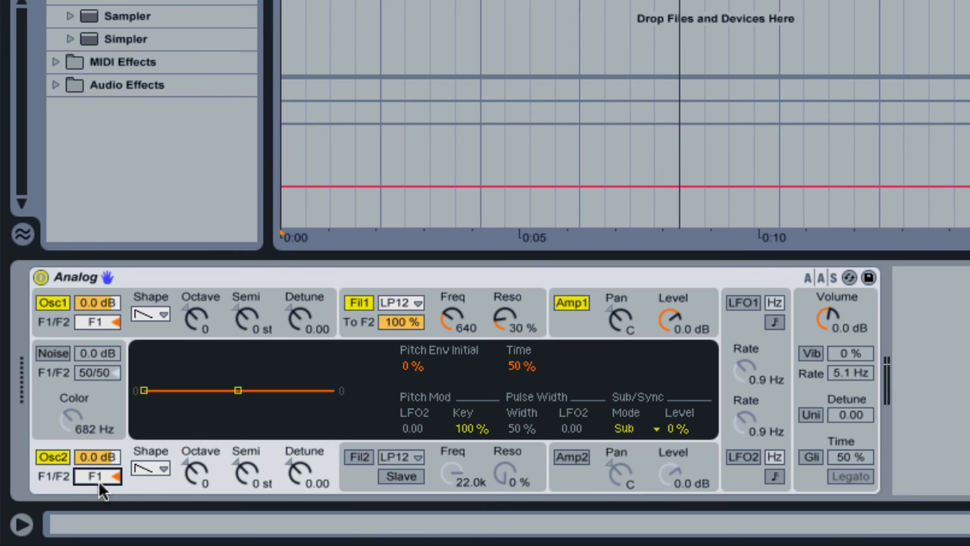
pyautogui.click(161, 469)
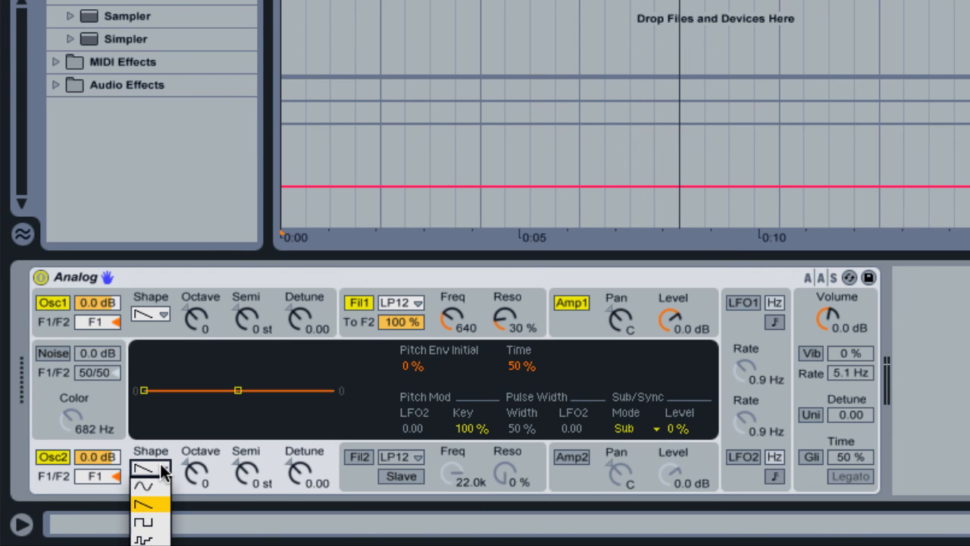
pyautogui.click(150, 523)
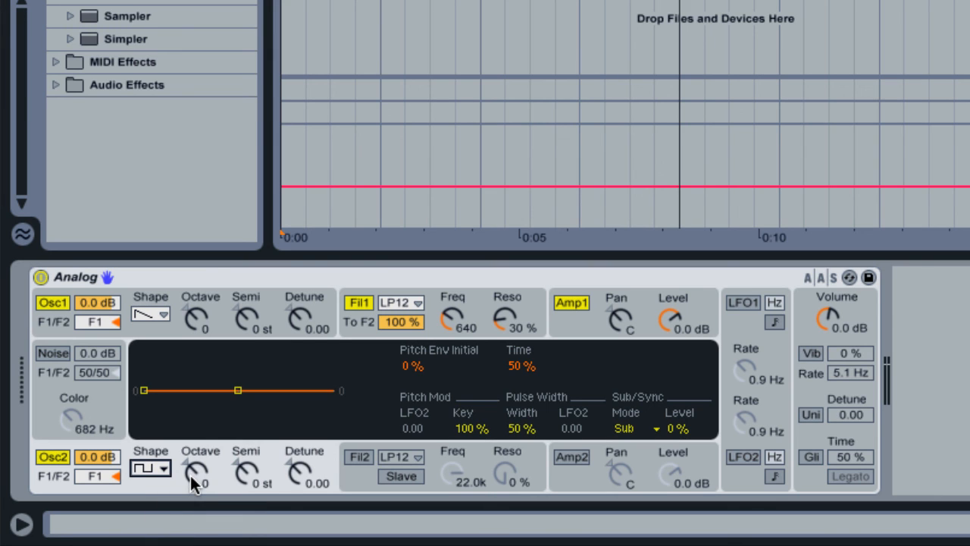
pyautogui.moveTo(193, 483); pyautogui.dragTo(195, 485)
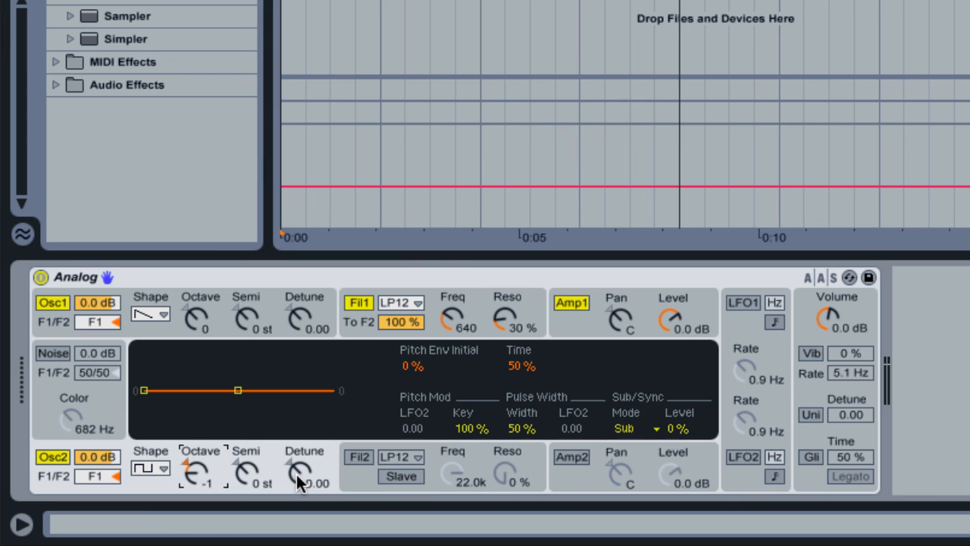
# Enable filter 2 of Analog and open its choice of filter types
pyautogui.click(354, 473)
pyautogui.click(356, 458)
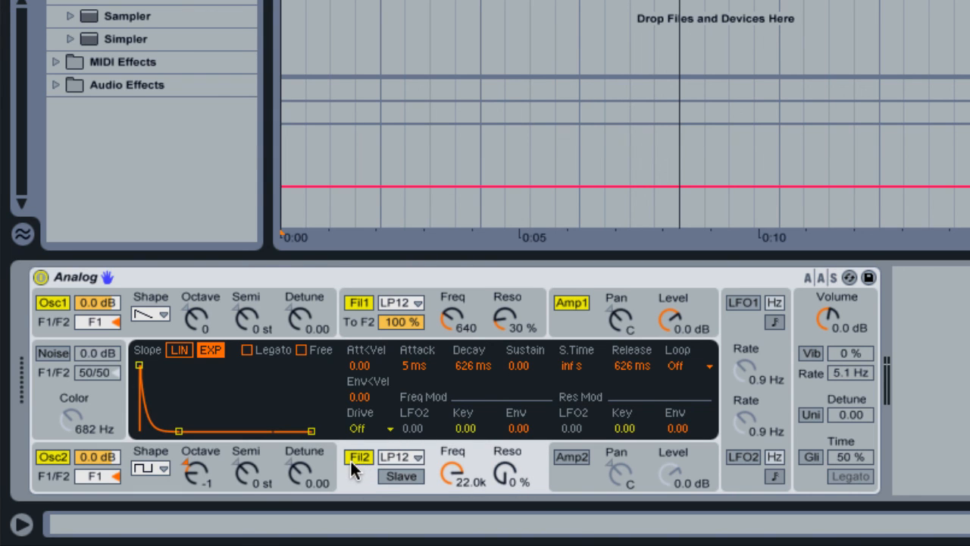
pyautogui.click(415, 457)
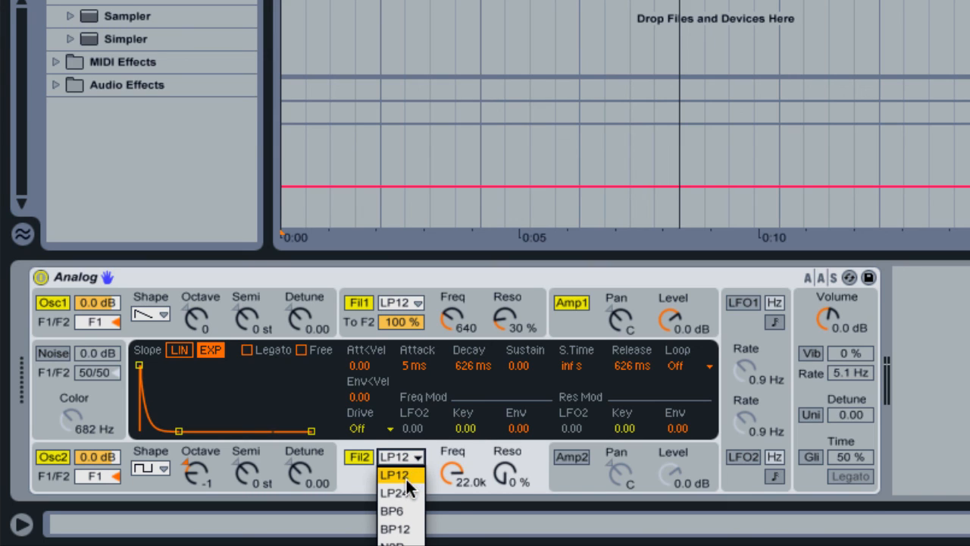